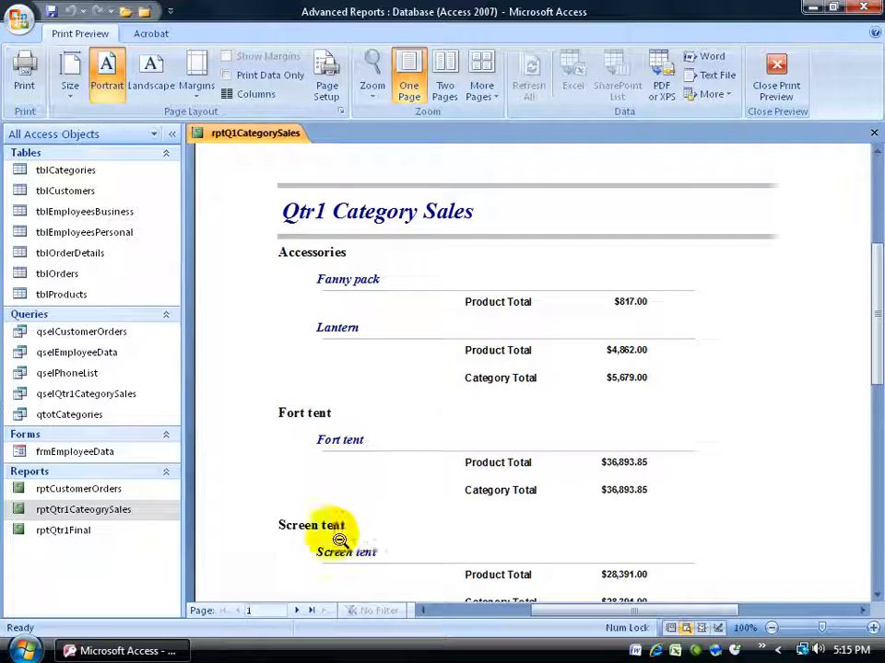
Review the report's last page and the qtotCategories query data, closing the query when done
click(314, 612)
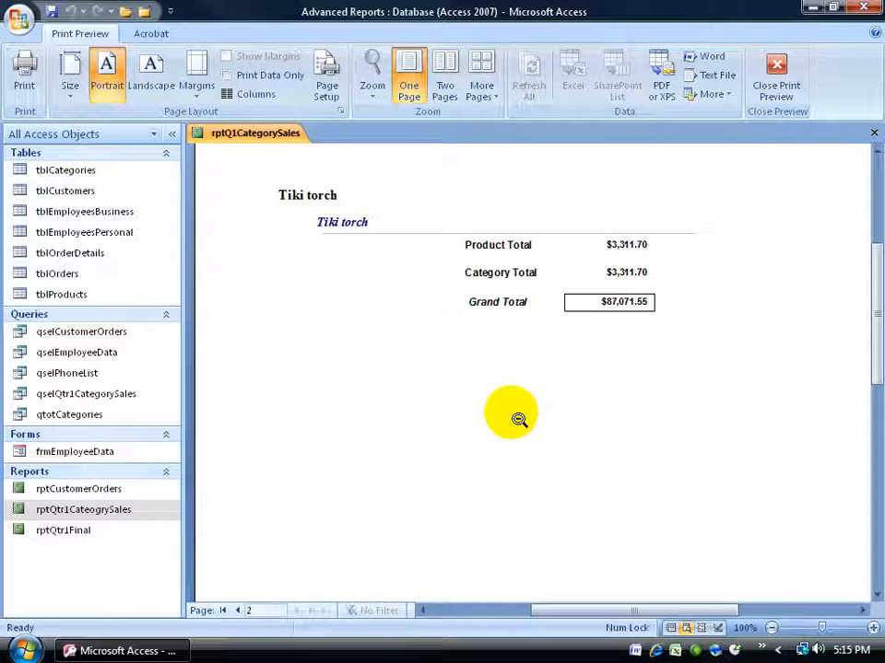
double_click(80, 416)
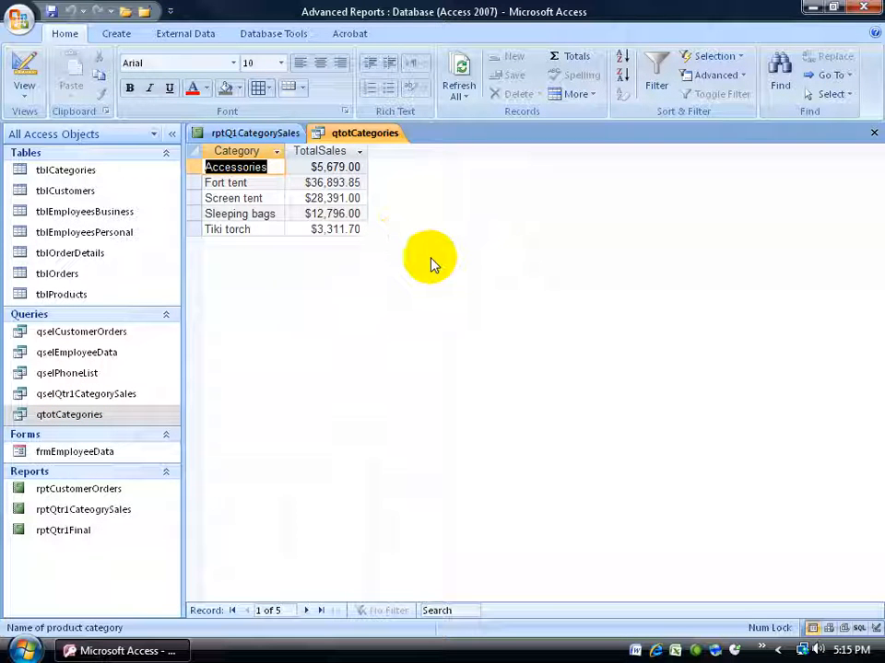
click(873, 132)
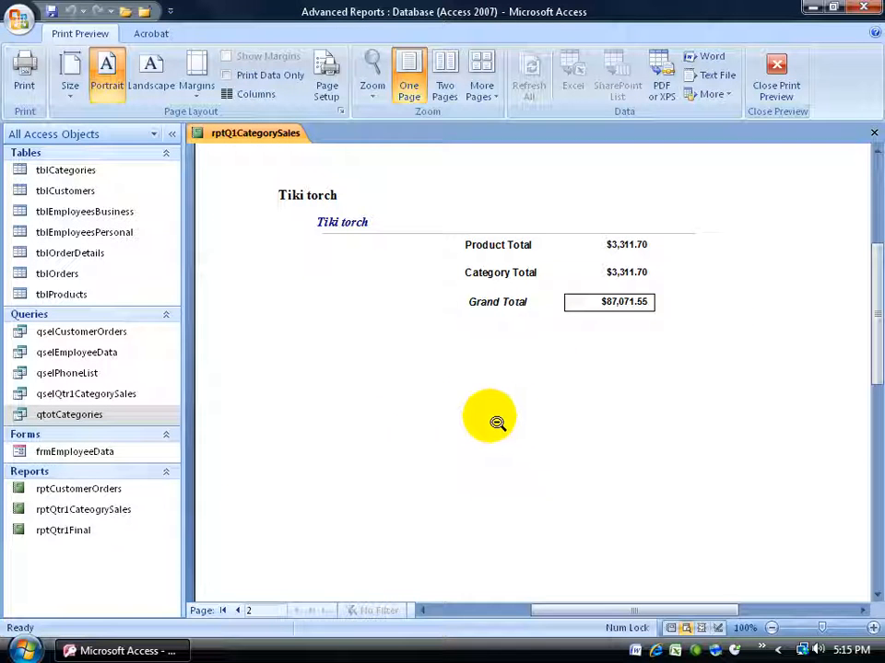
Open the report in Design View, close the property sheet and extend the Report Footer to about 3 inches tall
right_click(348, 300)
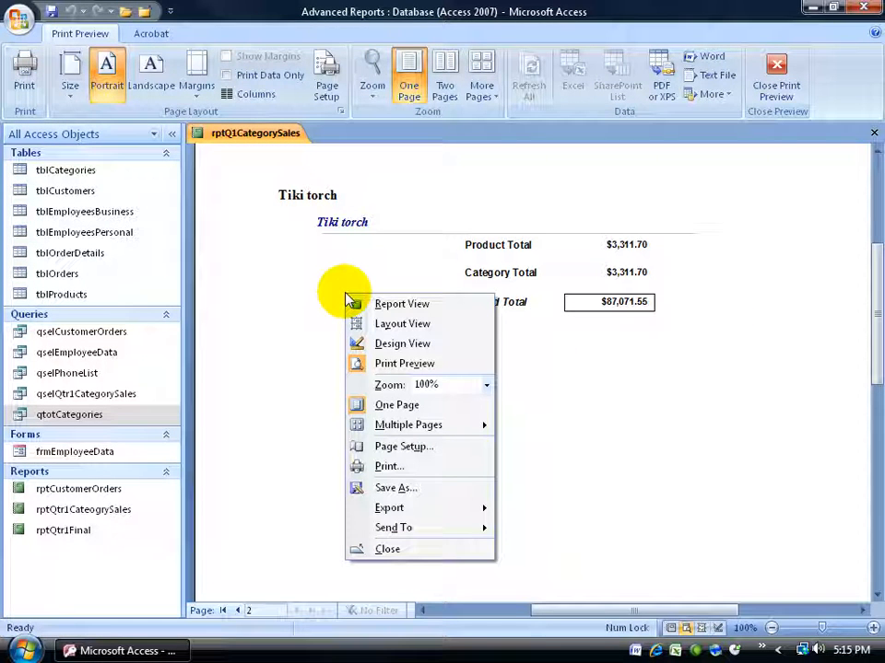
click(381, 344)
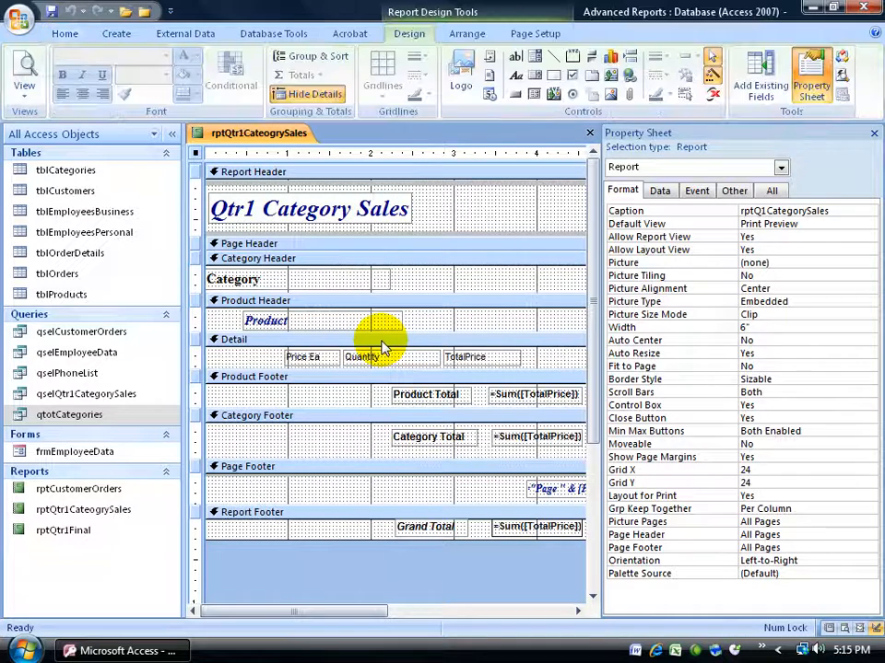
click(873, 134)
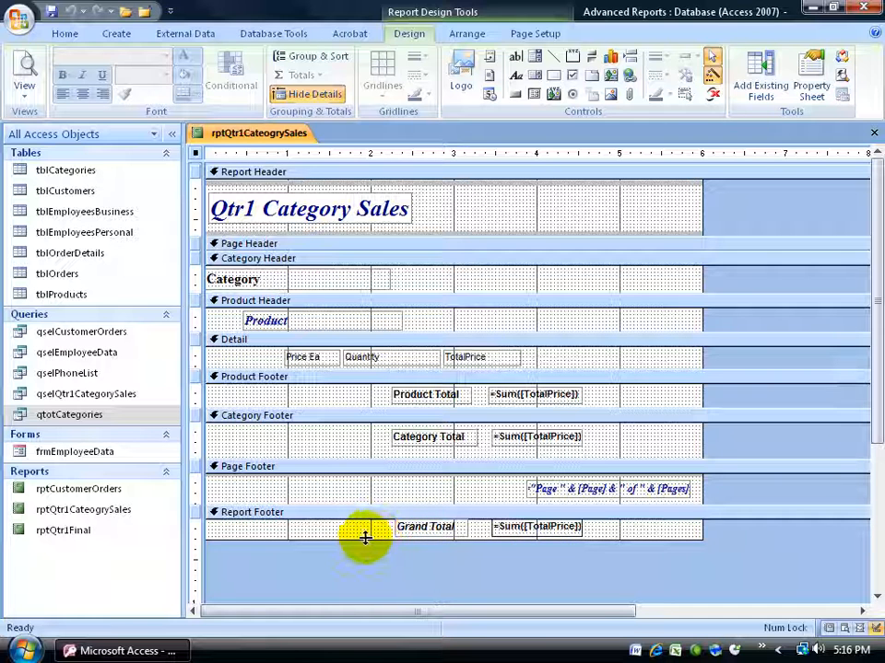
drag(365, 537, 365, 595)
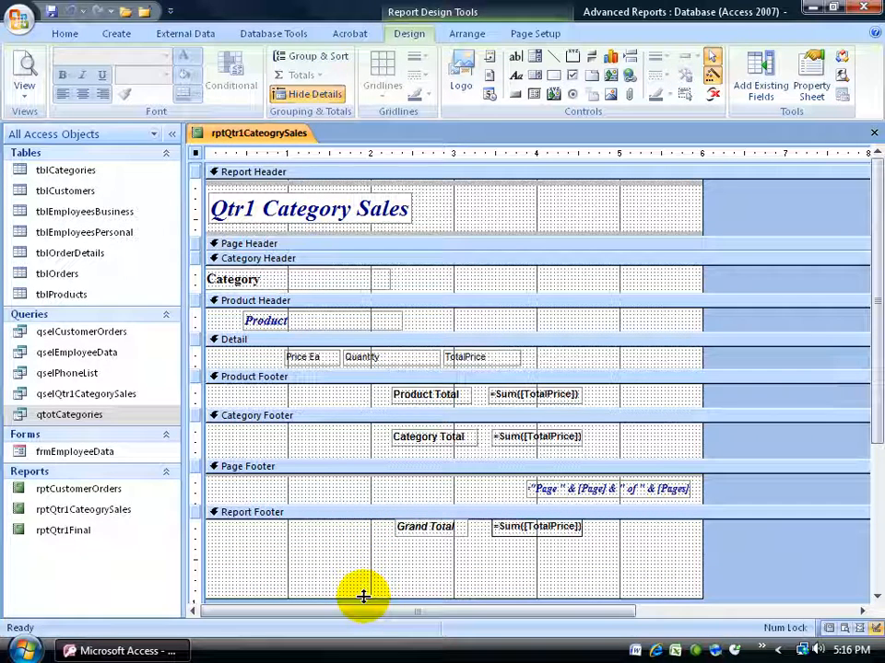
drag(869, 411, 871, 503)
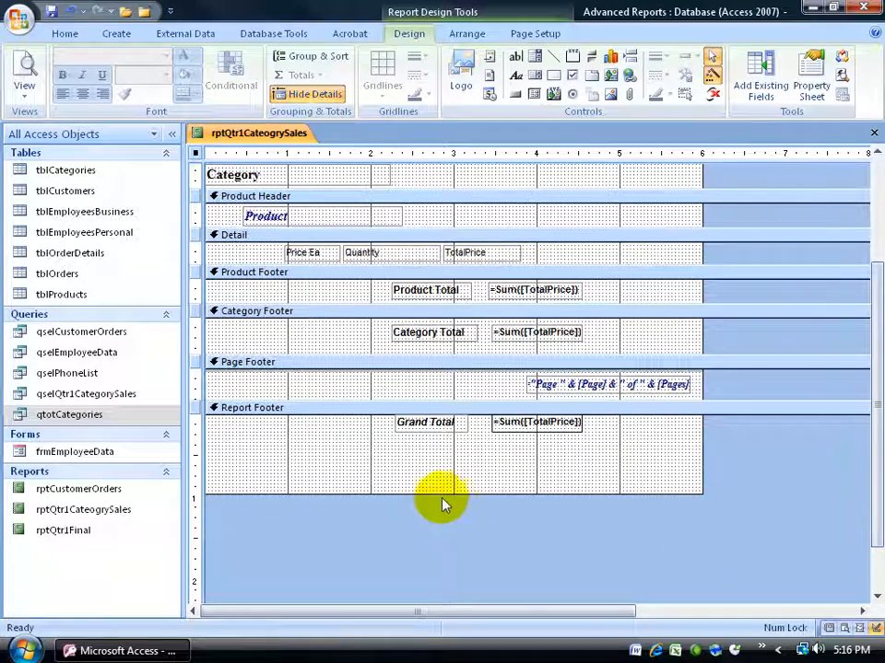
drag(435, 491, 429, 592)
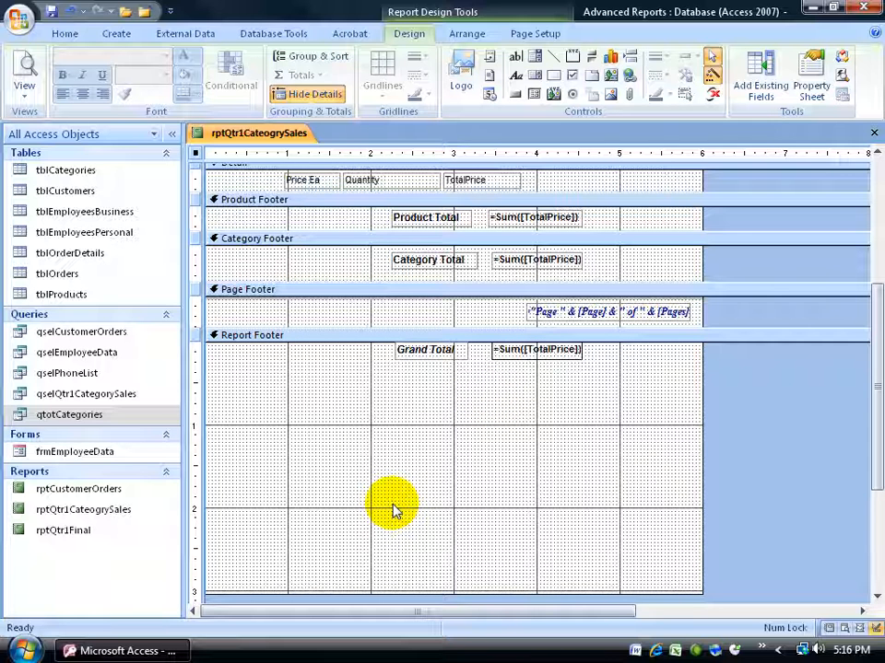
Insert a chart in the Report Footer below the grand total, using the qtotCategories query as its data source
click(611, 61)
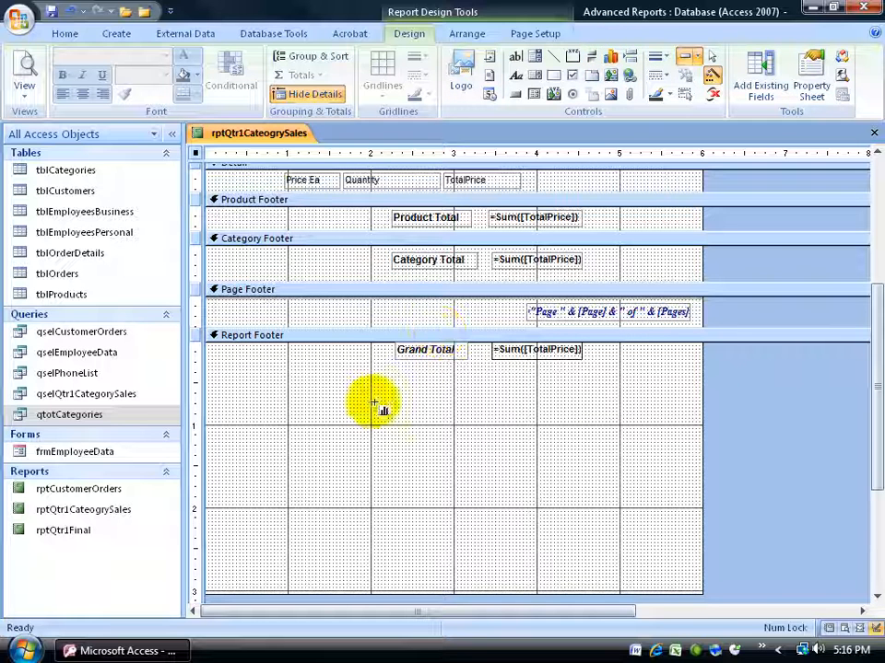
click(277, 392)
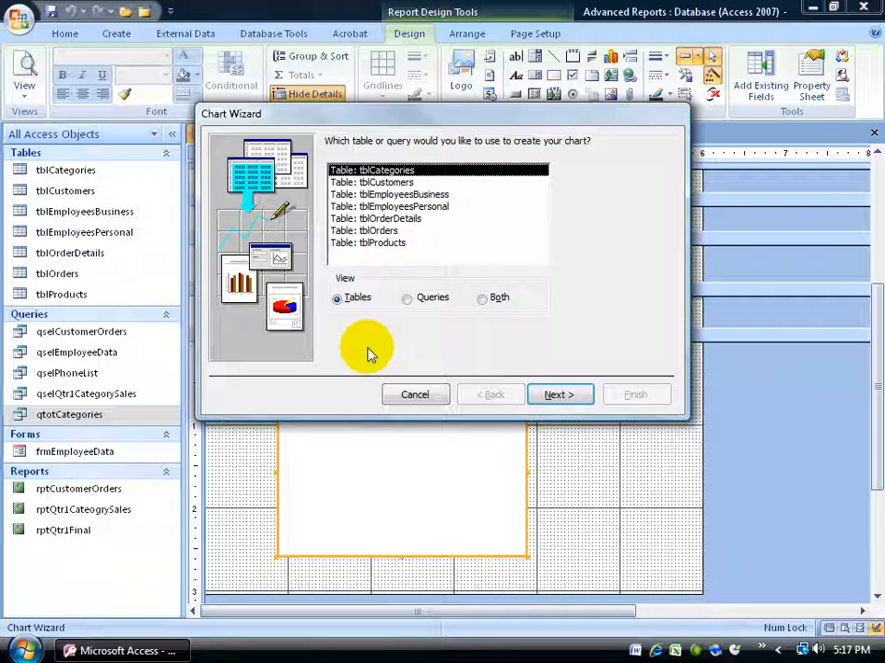
click(407, 300)
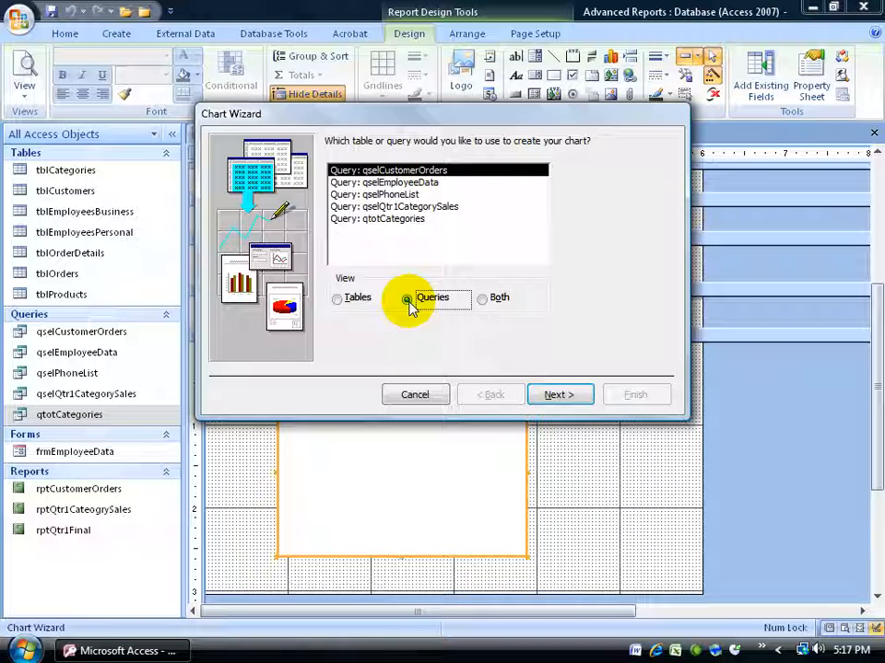
click(390, 221)
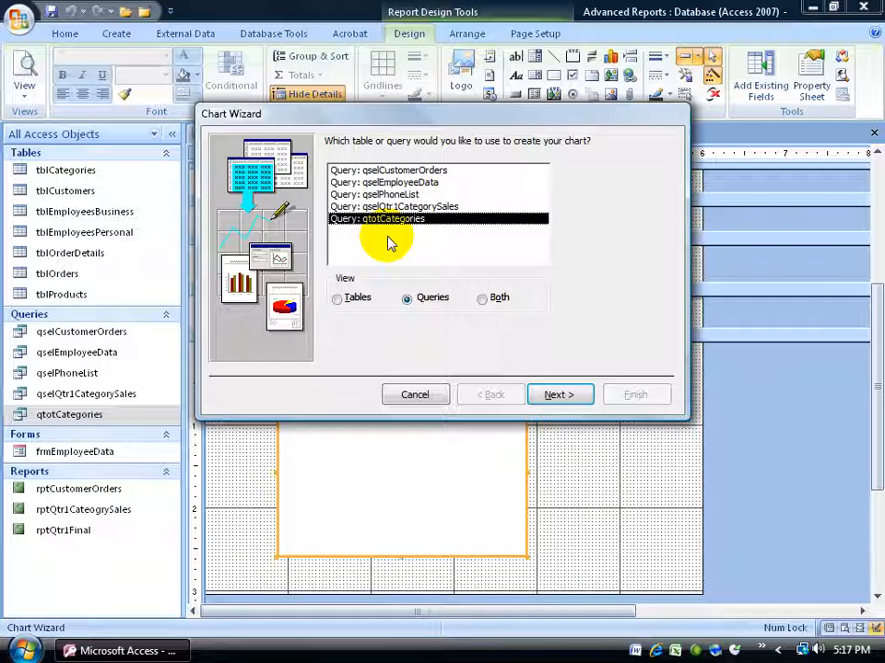
click(557, 394)
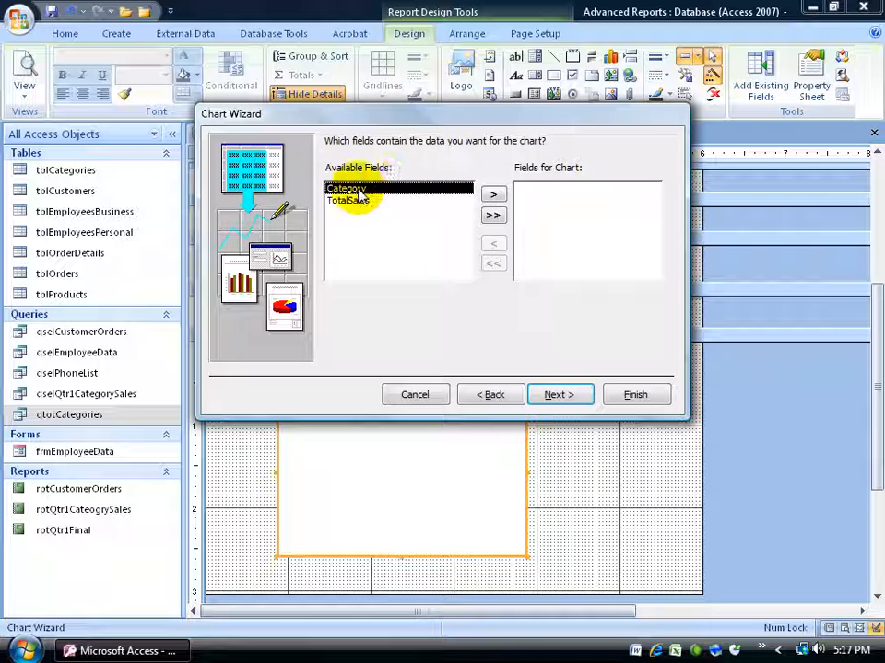
Include both the Category and TotalSales fields in the chart and choose Pie Chart as its type
click(494, 216)
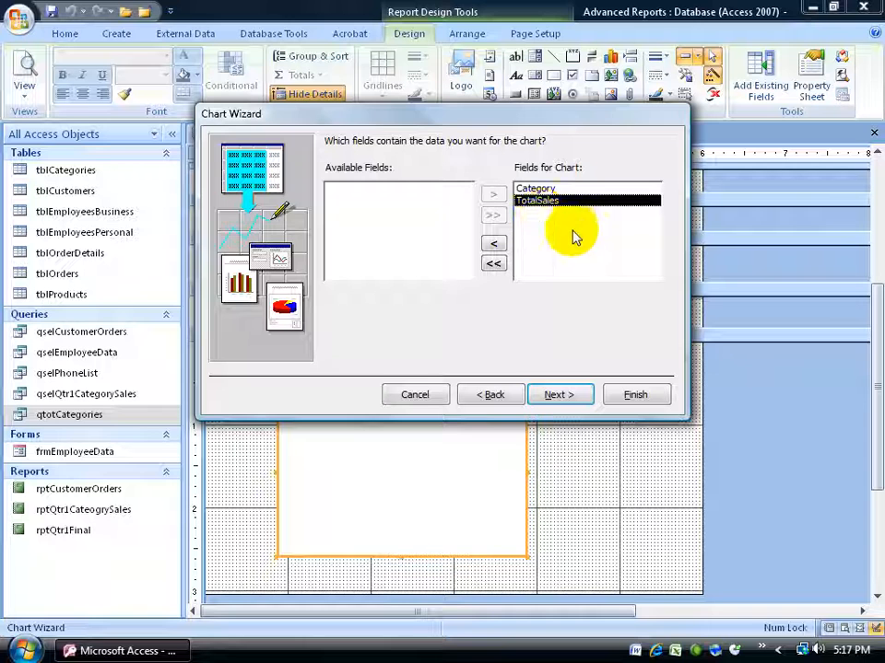
click(558, 394)
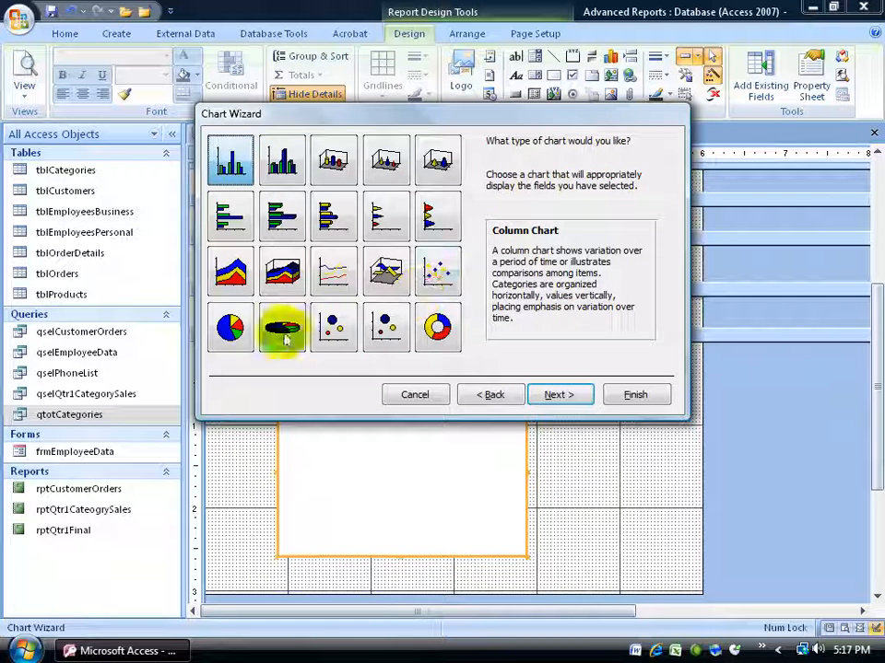
click(230, 329)
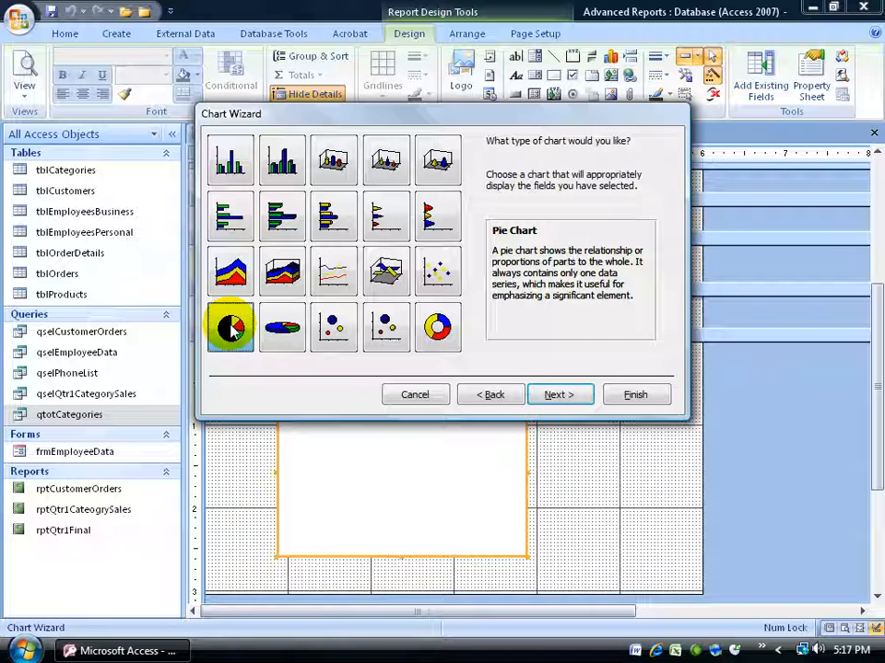
click(553, 395)
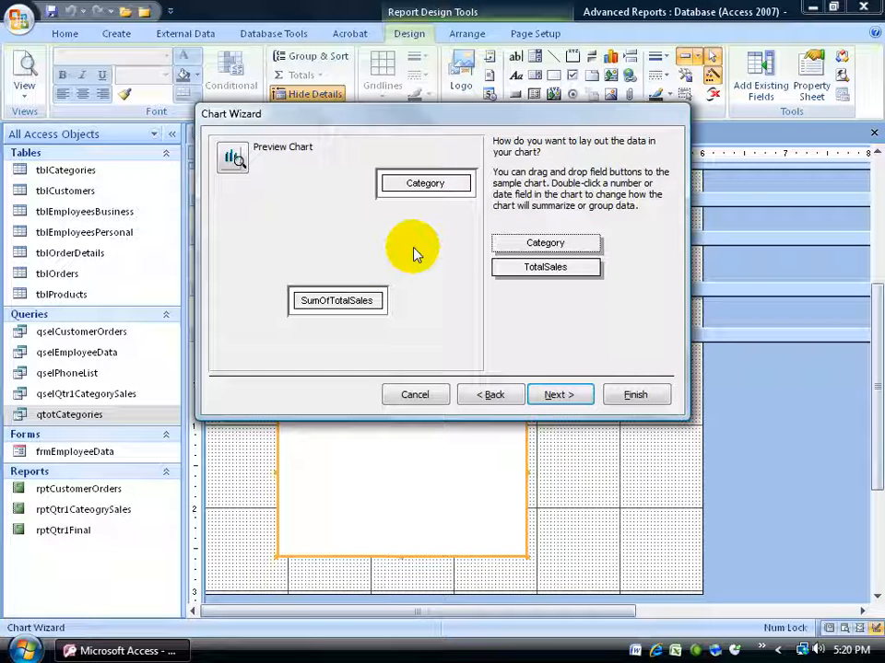
Try placing the Category and TotalSales fields in the chart's data area, and view the sample preview
click(518, 247)
drag(519, 247, 364, 290)
drag(537, 268, 359, 295)
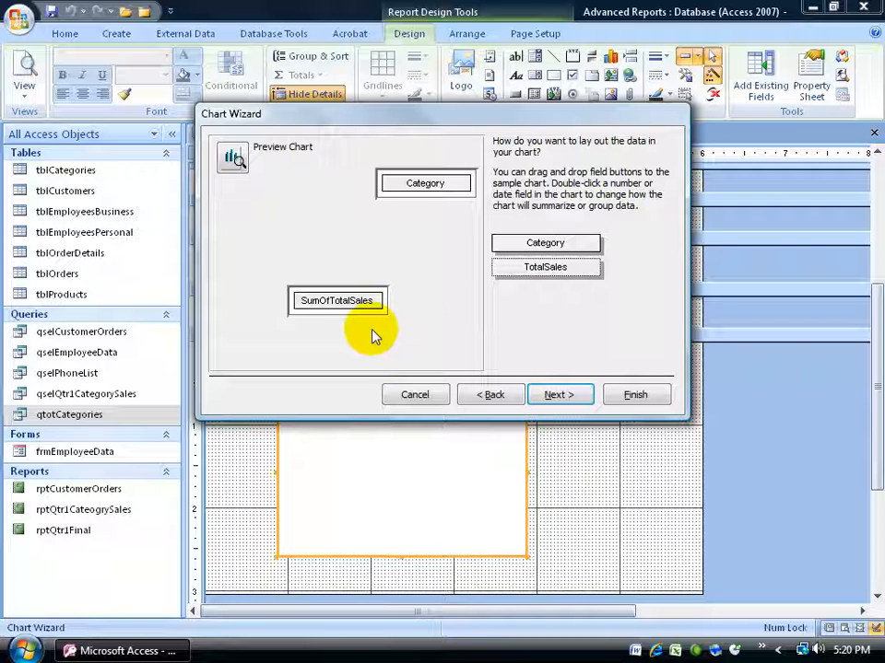
click(232, 162)
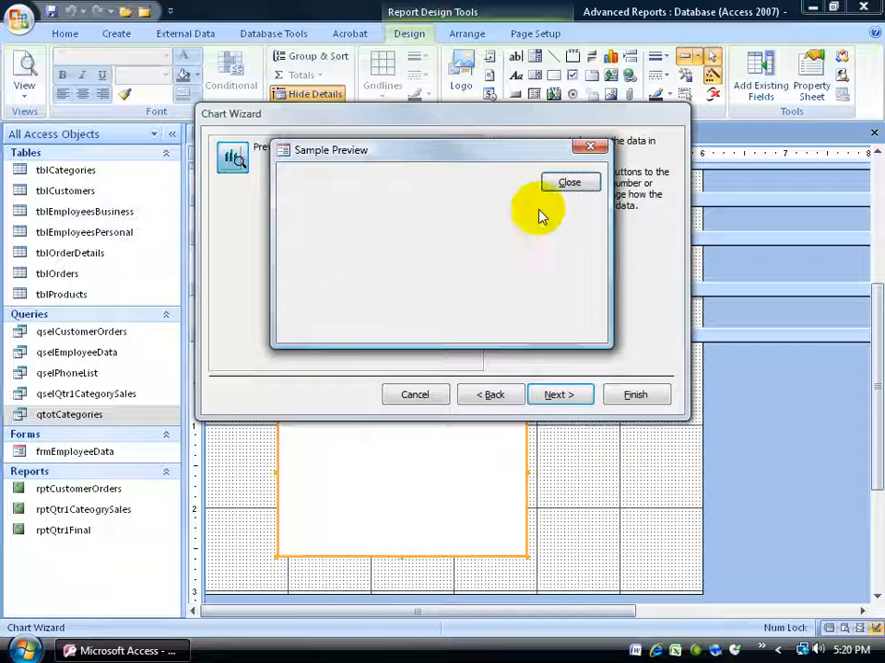
click(568, 182)
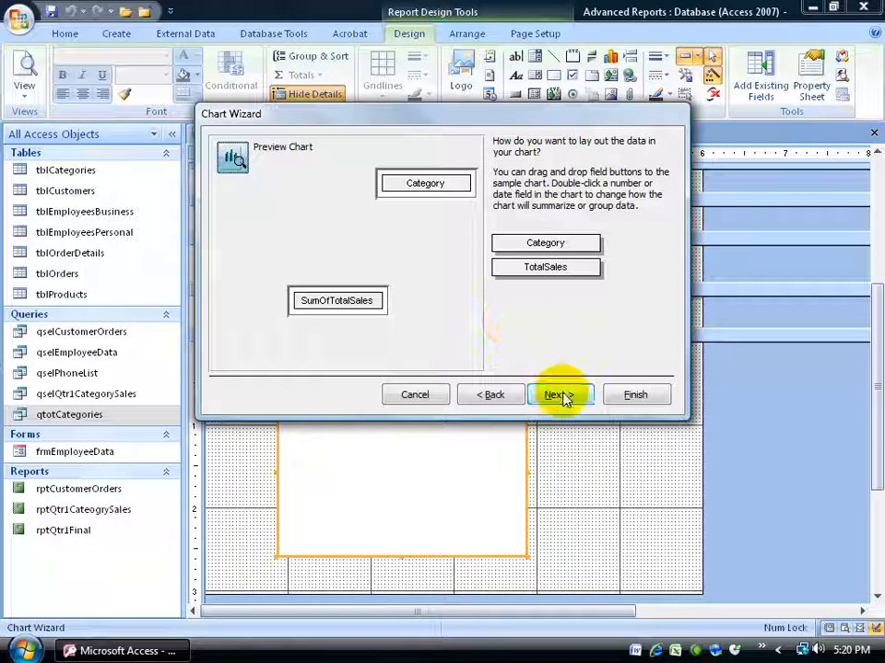
Remove the link between report and chart by setting both the report field and chart field to <No Field>
click(557, 394)
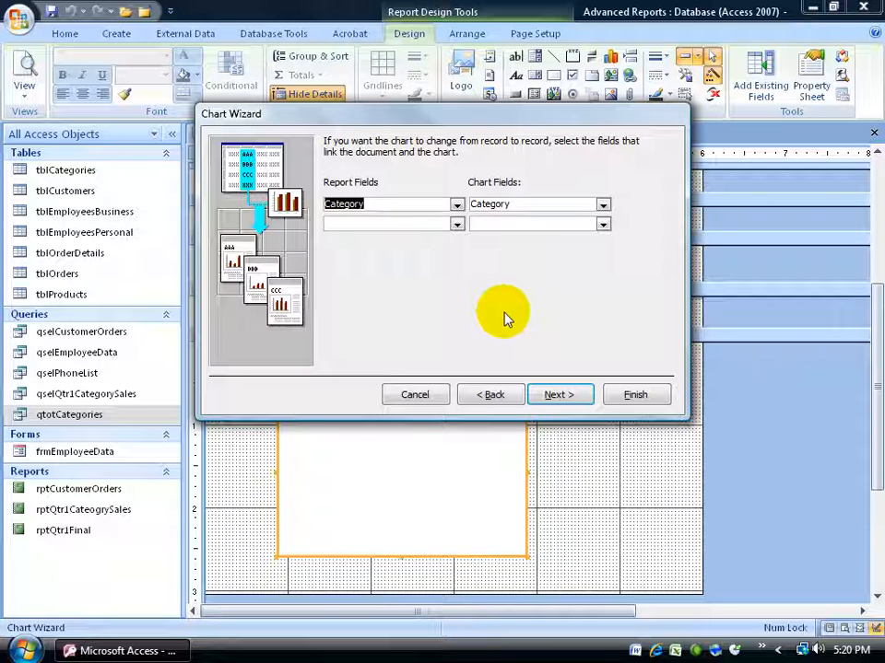
click(456, 204)
click(439, 218)
click(602, 203)
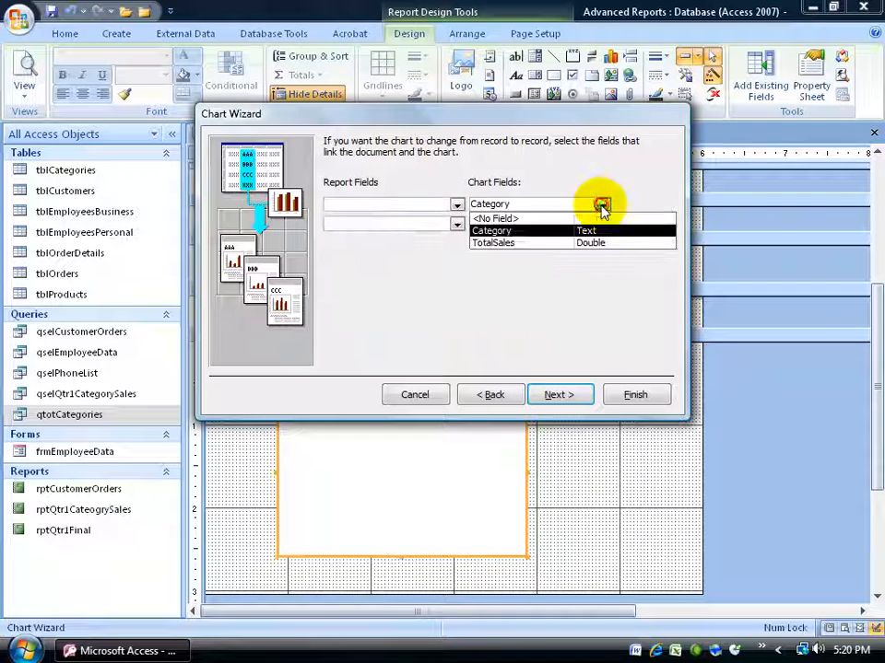
click(585, 218)
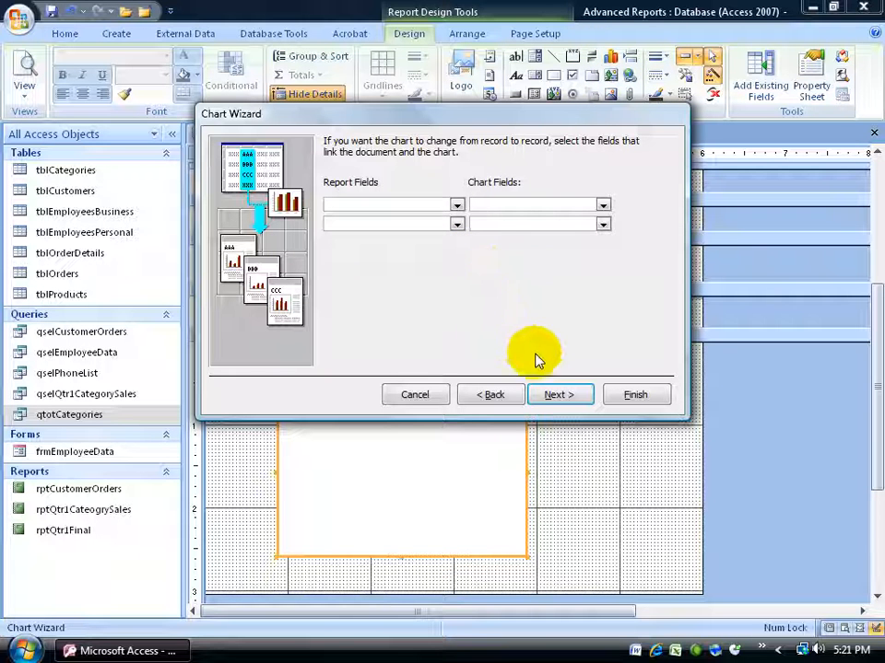
Title the chart "Qtr1 Category Sales", keep the legend displayed and finish the Chart Wizard
click(561, 396)
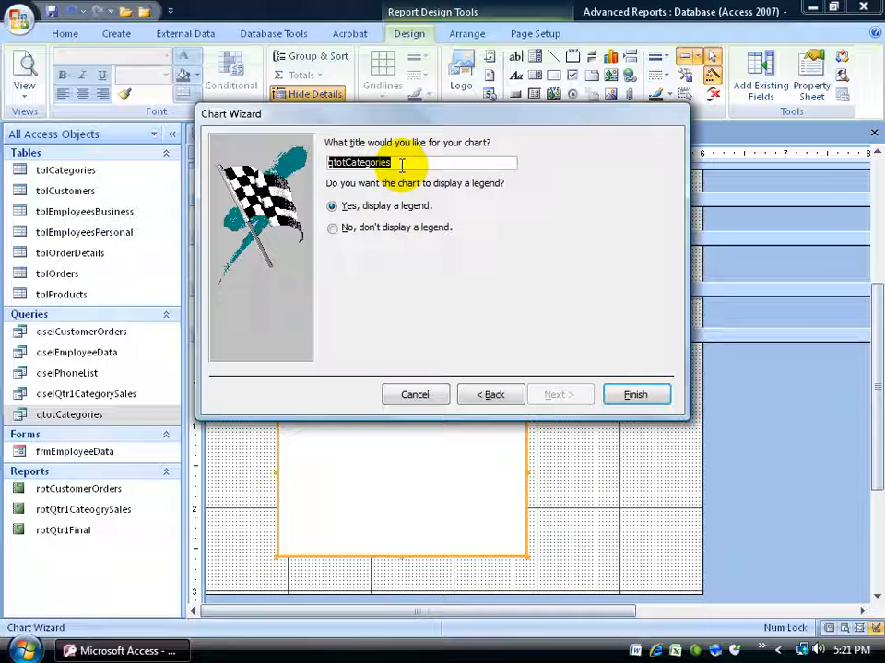
text(Qtr1 Category Sales)
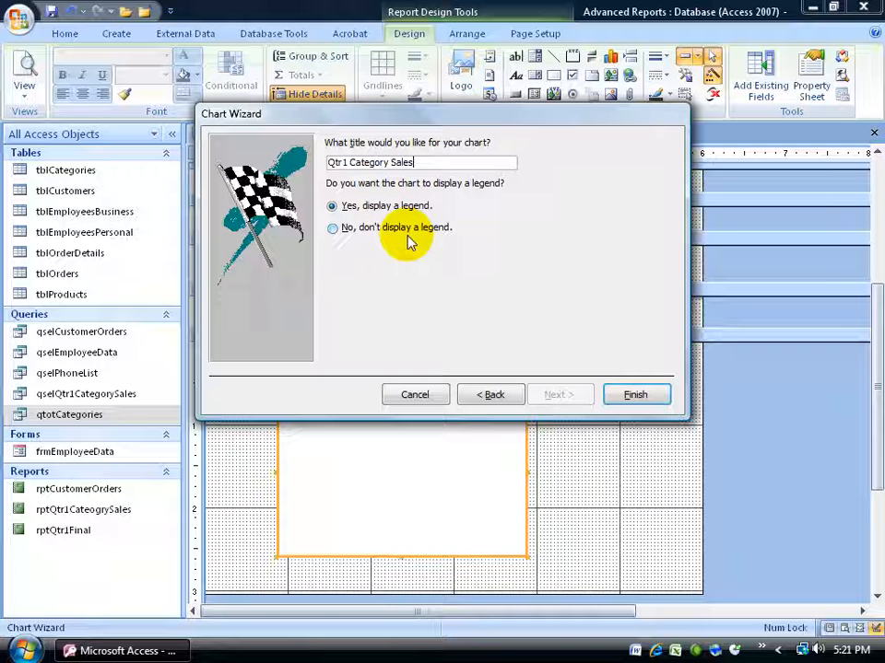
click(649, 398)
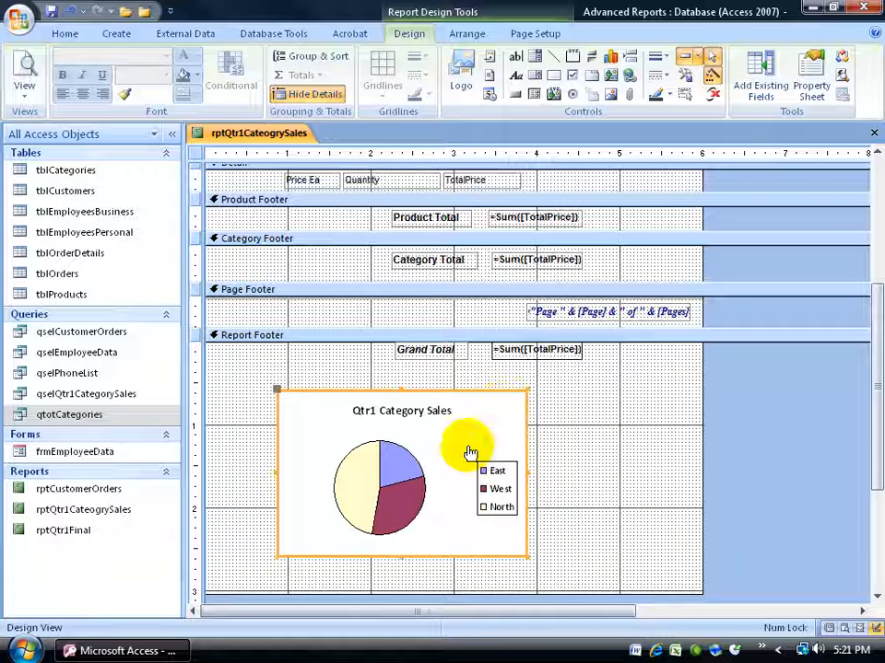
Preview the report, checking the pie chart on the last page and the category totals on page 1
click(24, 63)
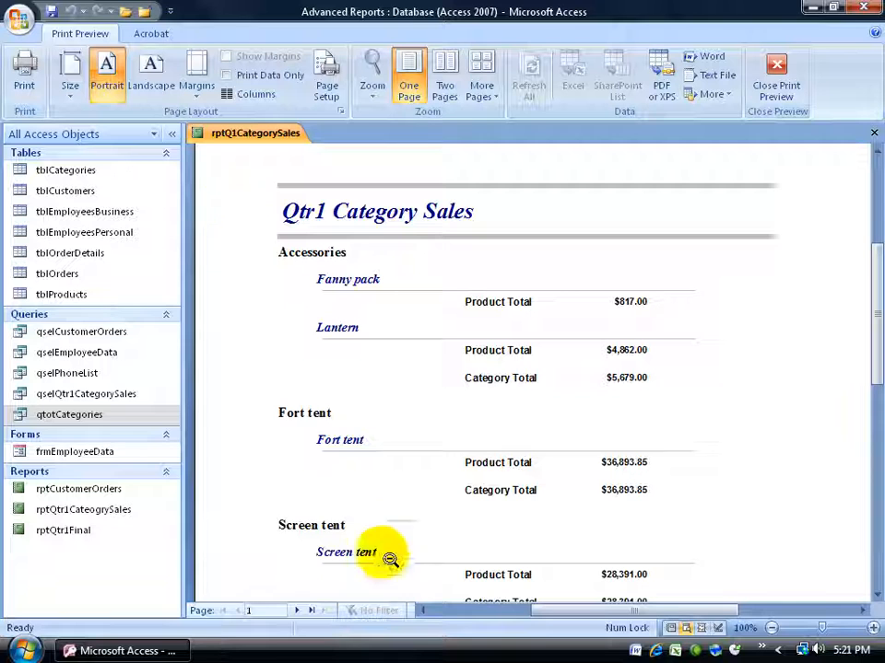
click(310, 611)
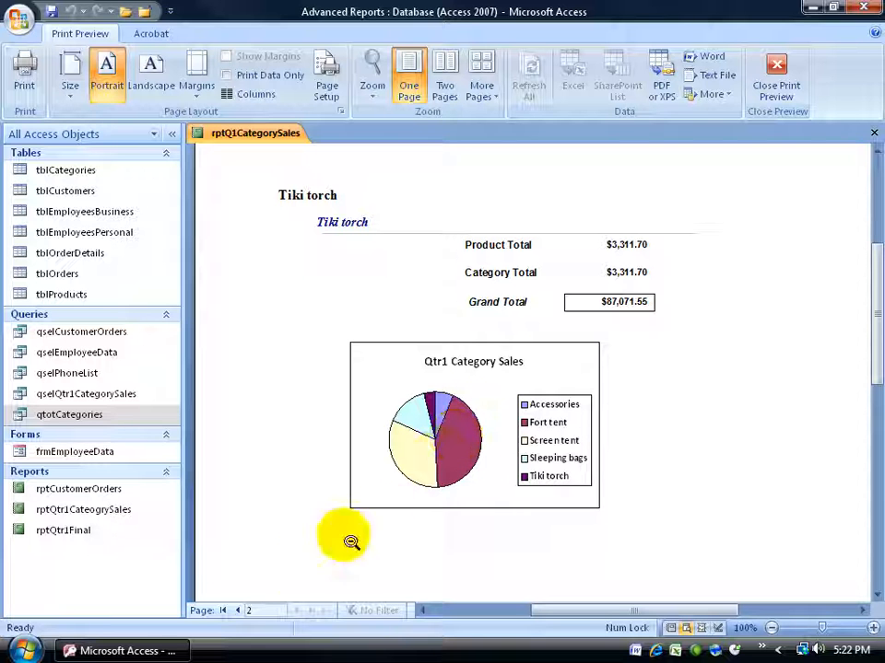
click(236, 610)
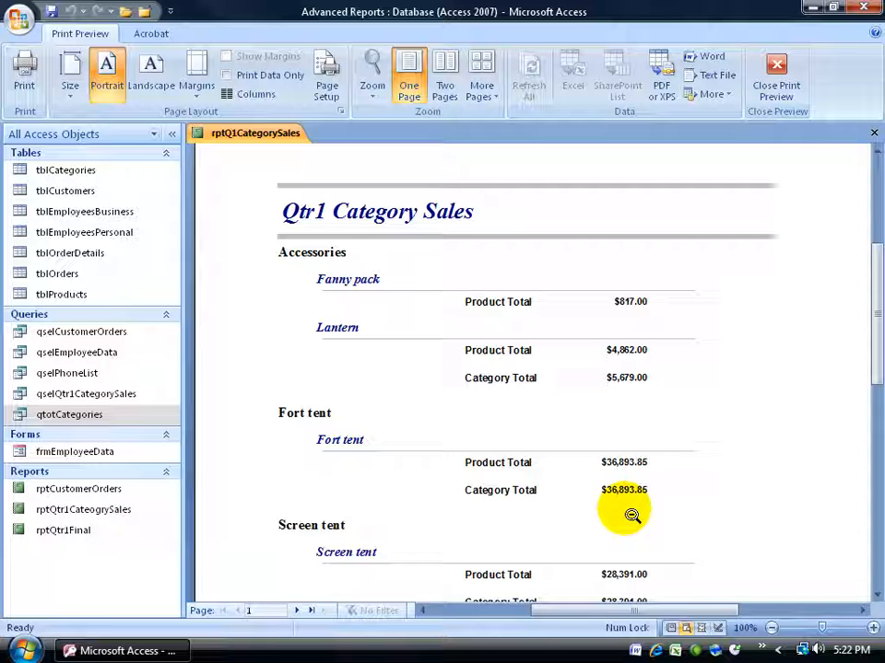
drag(878, 396, 869, 411)
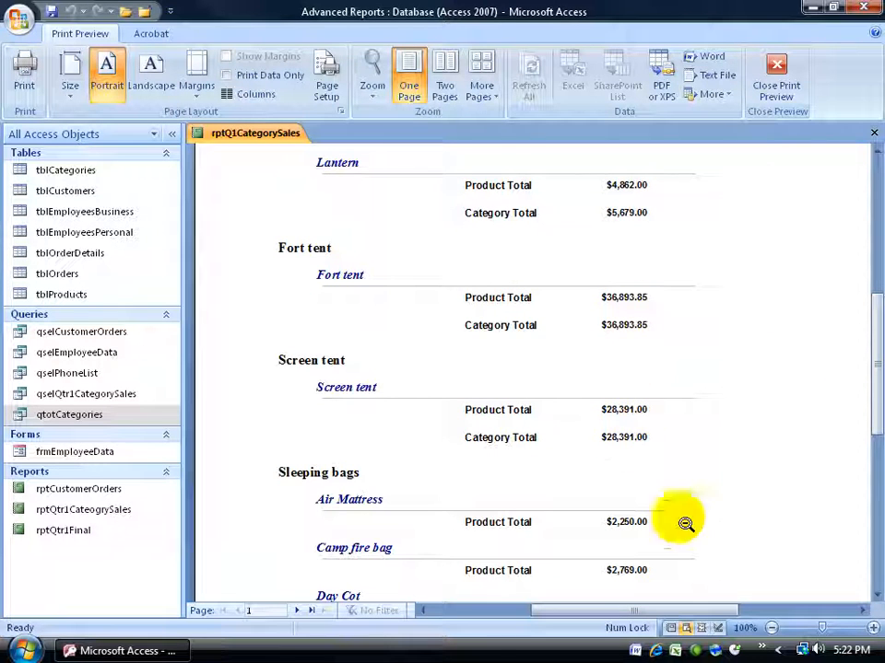
drag(867, 411, 879, 476)
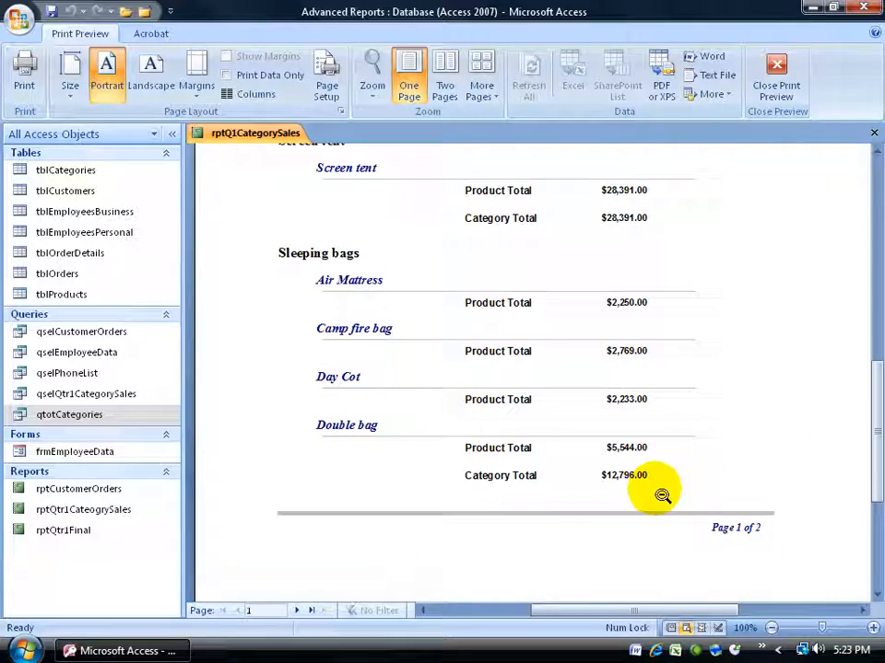